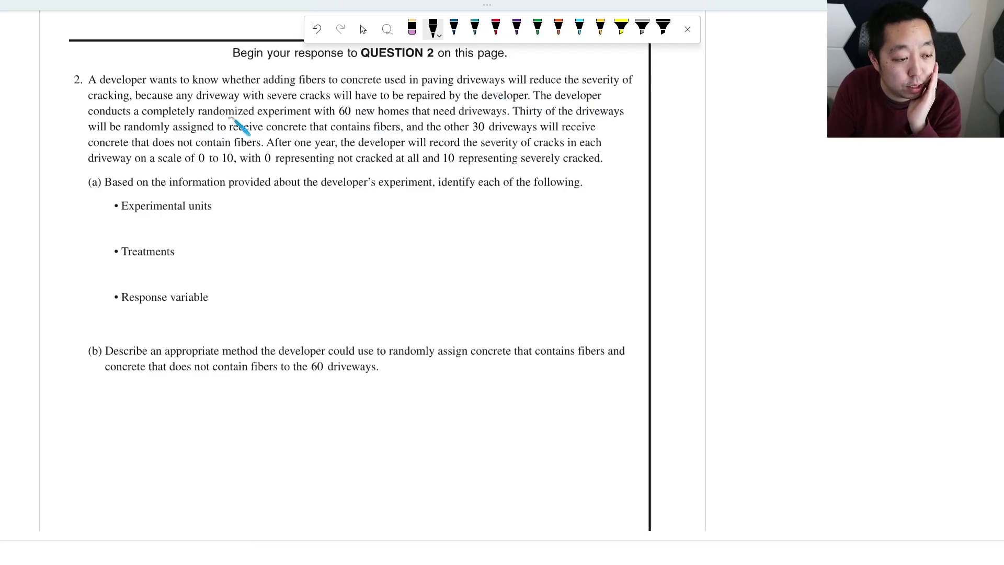
- Underline 'randomized experiment', 'randomly assigned', 'contains fibers' and 'does not contain fibers' in Question 2
{"action": "left_click_drag", "start_coordinate": [204, 118], "coordinate": [305, 118]}
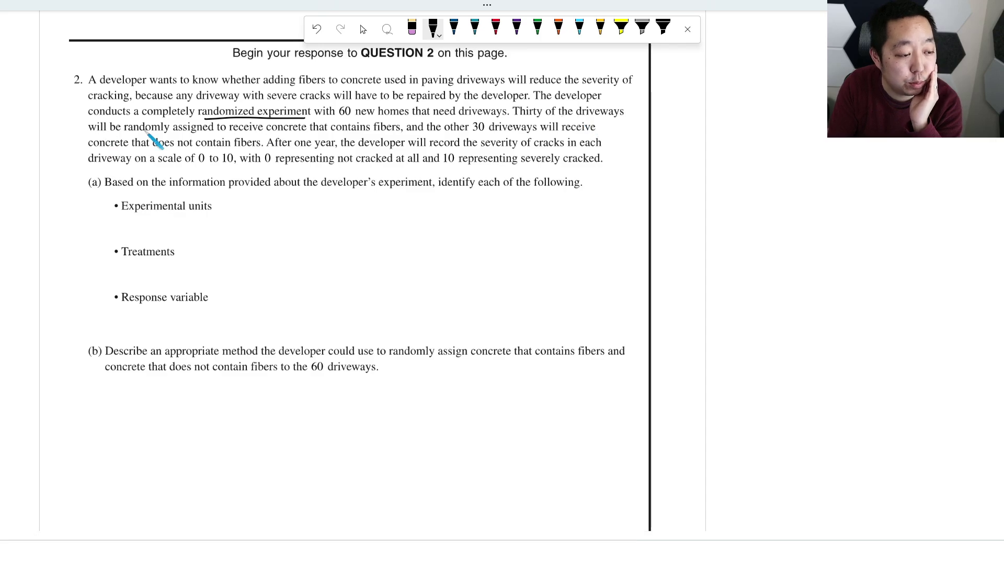
{"action": "left_click_drag", "start_coordinate": [124, 136], "coordinate": [201, 136]}
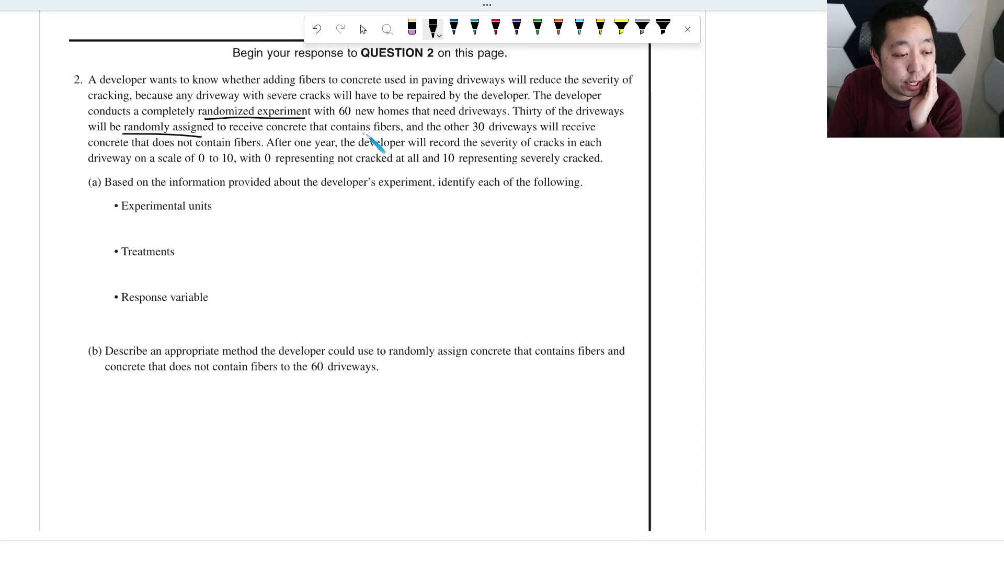
{"action": "left_click_drag", "start_coordinate": [340, 134], "coordinate": [395, 133]}
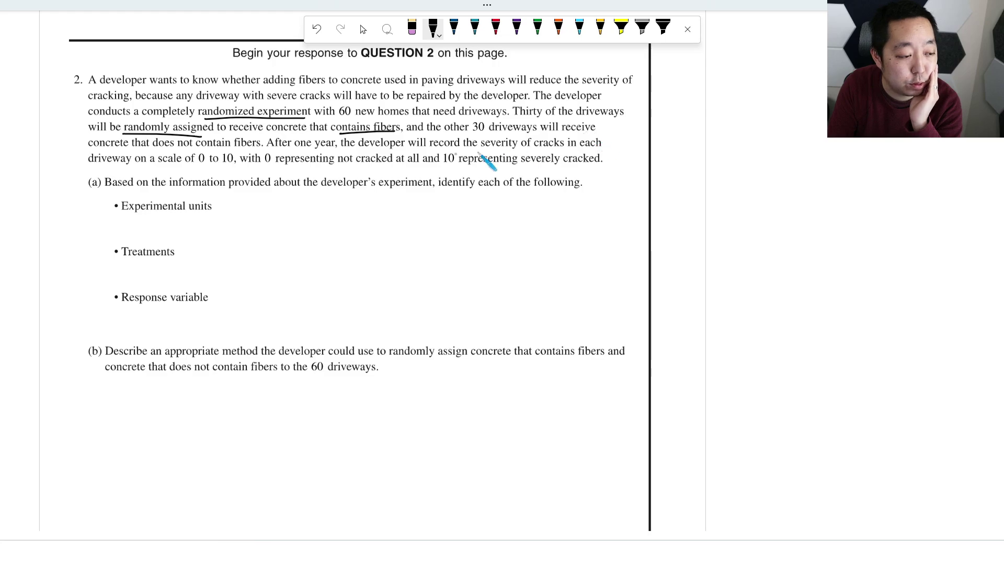
{"action": "left_click_drag", "start_coordinate": [160, 150], "coordinate": [266, 150]}
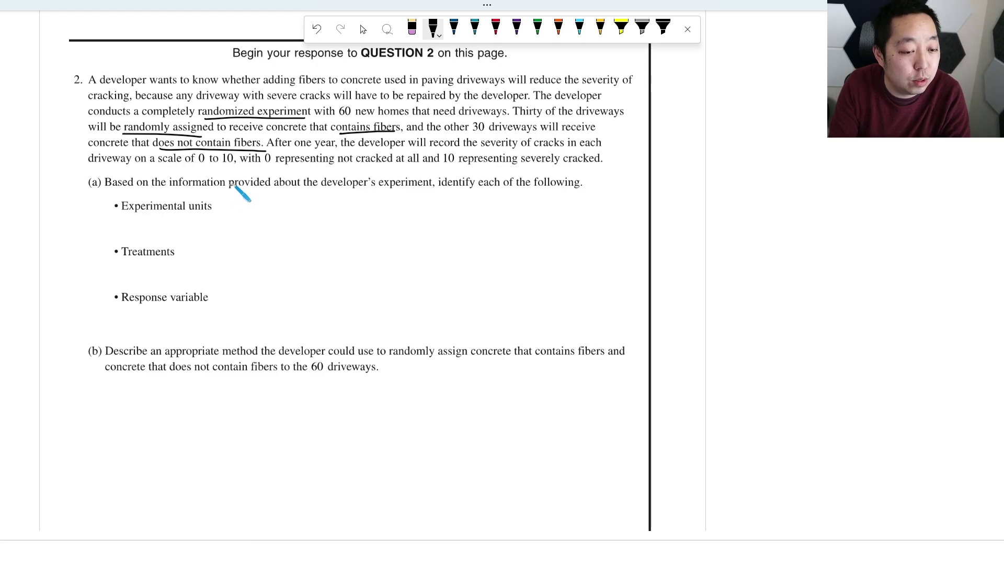
- Handwrite '60 new homes driveways' for experimental units and 'concrete w/ fibers, concrete w/o fibers' for treatments
{"action": "left_click_drag", "start_coordinate": [233, 206], "coordinate": [277, 211]}
{"action": "left_click_drag", "start_coordinate": [279, 210], "coordinate": [441, 212]}
{"action": "key", "text": "ctrl+z"}
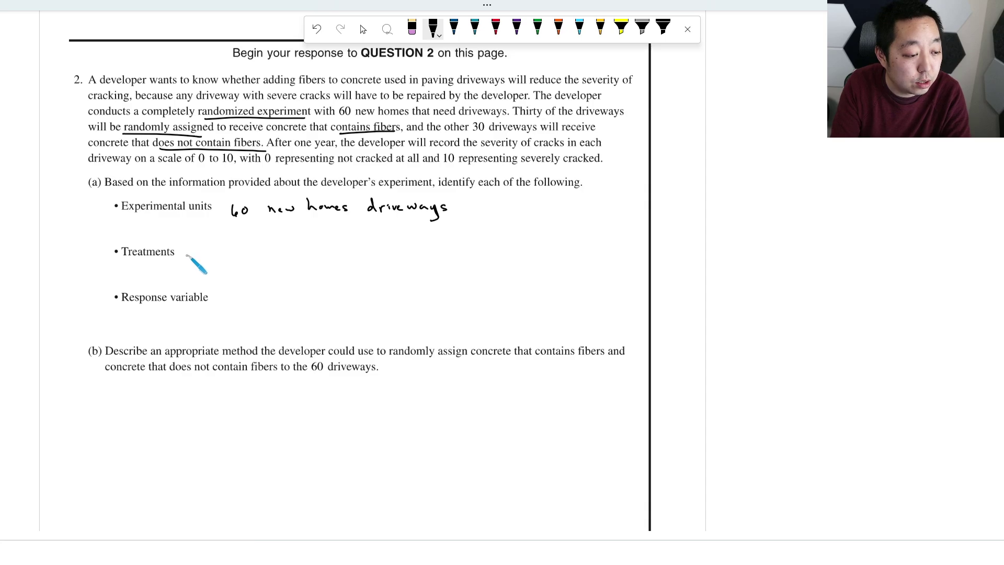
{"action": "mouse_move", "coordinate": [192, 252]}
{"action": "left_mouse_down"}
{"action": "mouse_move", "coordinate": [283, 260]}
{"action": "mouse_move", "coordinate": [407, 247]}
{"action": "mouse_move", "coordinate": [453, 253]}
{"action": "mouse_move", "coordinate": [468, 236]}
{"action": "mouse_move", "coordinate": [476, 250]}
{"action": "mouse_move", "coordinate": [532, 238]}
{"action": "mouse_move", "coordinate": [528, 245]}
{"action": "left_mouse_up"}
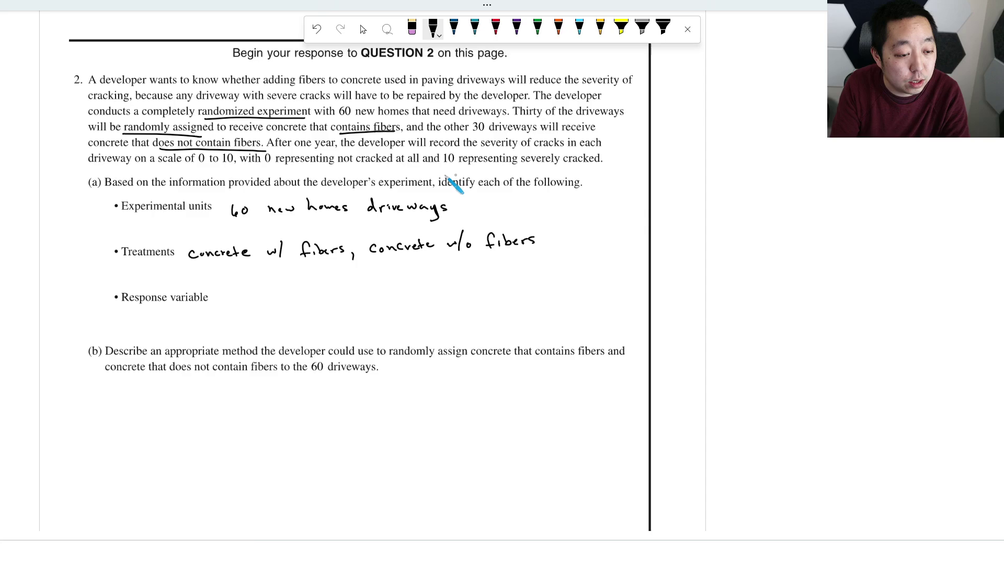
- Handwrite 'amount of cracking (0-10)' beside Response variable in part (a)
{"action": "mouse_move", "coordinate": [237, 298]}
{"action": "left_mouse_down"}
{"action": "mouse_move", "coordinate": [313, 287]}
{"action": "mouse_move", "coordinate": [316, 302]}
{"action": "mouse_move", "coordinate": [473, 296]}
{"action": "left_mouse_up"}
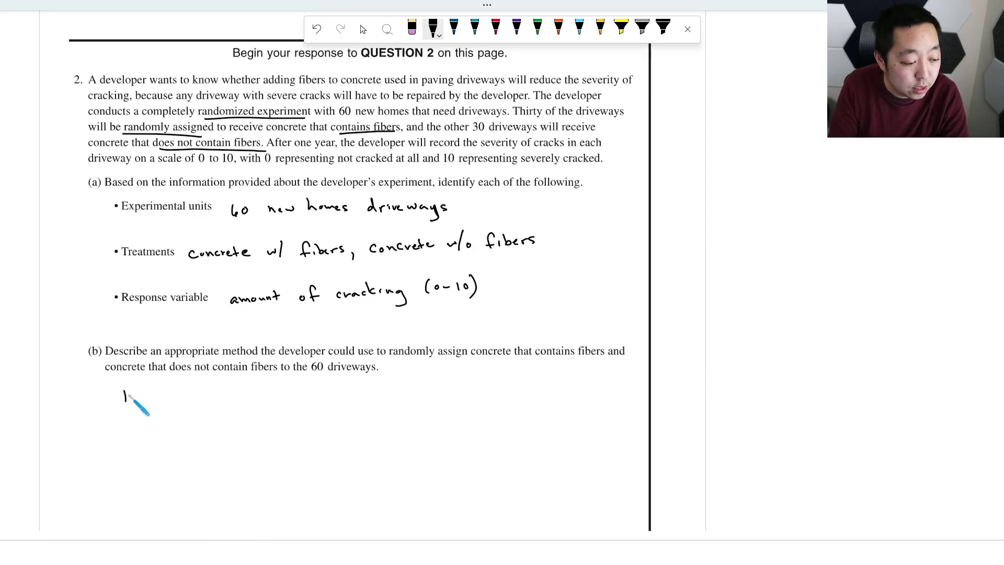
- Write steps 1-3: number driveways 1-60 in a hat, mix, draw 30 numbers for concrete w/o fibers
{"action": "mouse_move", "coordinate": [131, 389]}
{"action": "left_mouse_down"}
{"action": "mouse_move", "coordinate": [134, 406]}
{"action": "mouse_move", "coordinate": [239, 392]}
{"action": "mouse_move", "coordinate": [302, 404]}
{"action": "mouse_move", "coordinate": [372, 389]}
{"action": "left_mouse_up"}
{"action": "mouse_move", "coordinate": [388, 384]}
{"action": "left_mouse_down"}
{"action": "mouse_move", "coordinate": [470, 400]}
{"action": "mouse_move", "coordinate": [488, 386]}
{"action": "mouse_move", "coordinate": [615, 383]}
{"action": "left_mouse_up"}
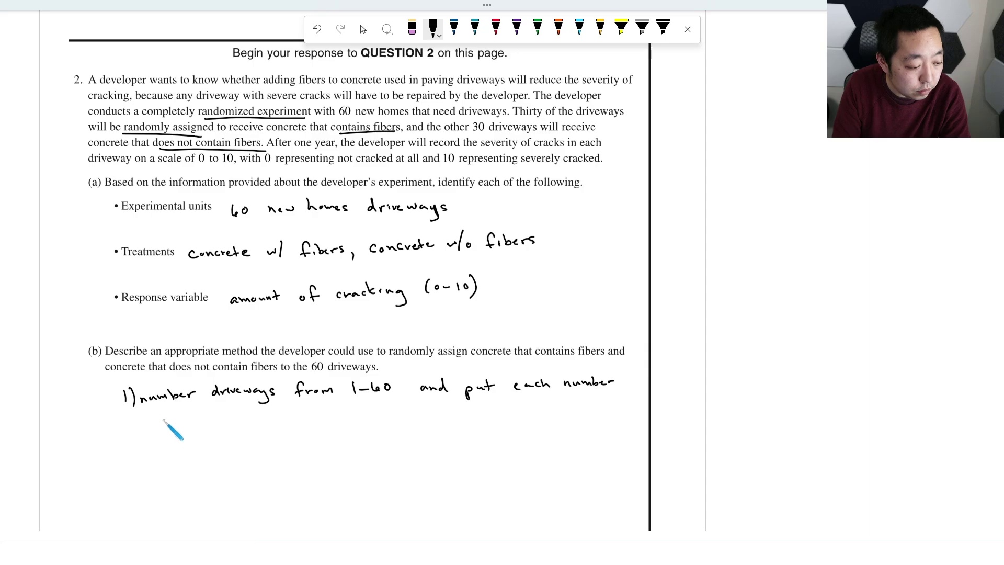
{"action": "left_click_drag", "start_coordinate": [166, 418], "coordinate": [266, 417]}
{"action": "left_click_drag", "start_coordinate": [126, 449], "coordinate": [269, 446]}
{"action": "mouse_move", "coordinate": [276, 439]}
{"action": "left_mouse_down"}
{"action": "mouse_move", "coordinate": [538, 431]}
{"action": "mouse_move", "coordinate": [529, 426]}
{"action": "left_mouse_up"}
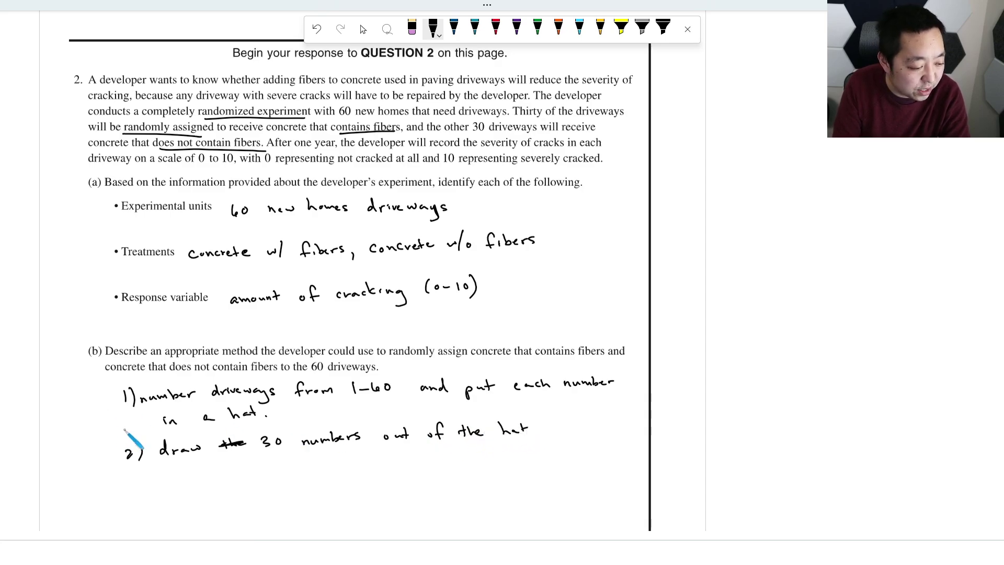
{"action": "mouse_move", "coordinate": [124, 430]}
{"action": "left_mouse_down"}
{"action": "mouse_move", "coordinate": [137, 442]}
{"action": "mouse_move", "coordinate": [275, 425]}
{"action": "left_mouse_up"}
{"action": "mouse_move", "coordinate": [123, 448]}
{"action": "left_mouse_down"}
{"action": "mouse_move", "coordinate": [131, 454]}
{"action": "mouse_move", "coordinate": [124, 464]}
{"action": "left_mouse_up"}
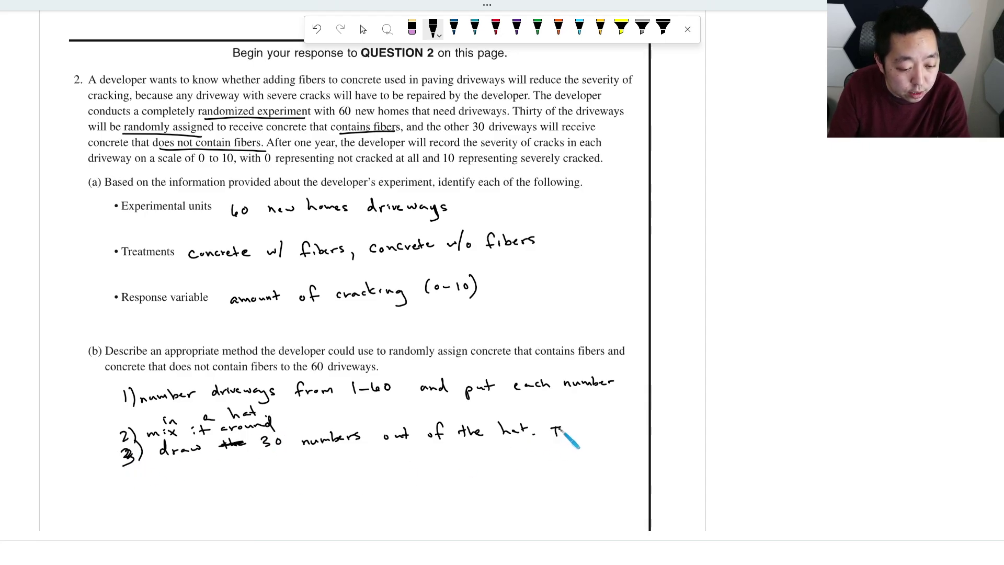
{"action": "left_click_drag", "start_coordinate": [562, 426], "coordinate": [594, 435]}
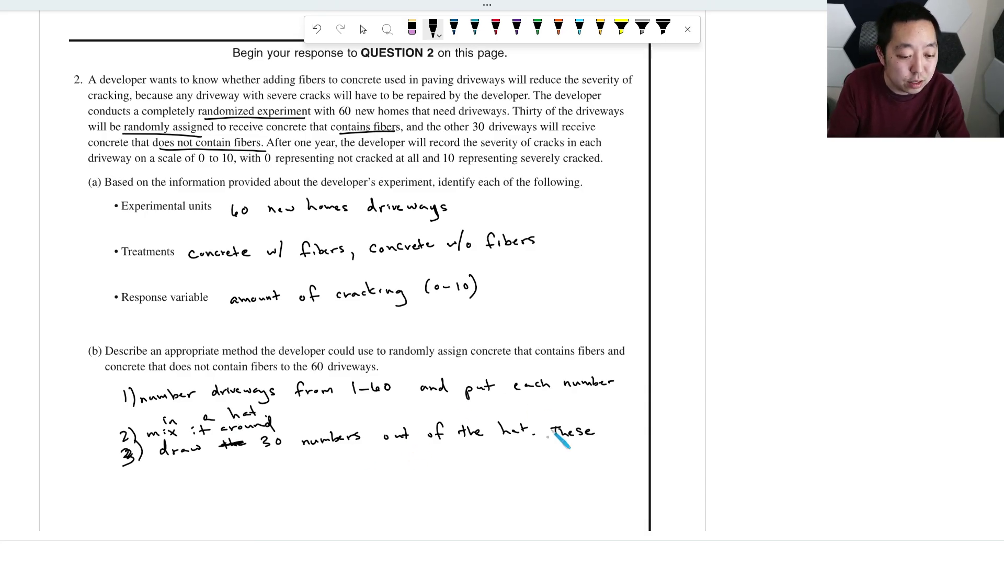
{"action": "mouse_move", "coordinate": [171, 467]}
{"action": "left_mouse_down"}
{"action": "mouse_move", "coordinate": [300, 463]}
{"action": "mouse_move", "coordinate": [490, 458]}
{"action": "mouse_move", "coordinate": [500, 445]}
{"action": "mouse_move", "coordinate": [512, 457]}
{"action": "mouse_move", "coordinate": [555, 460]}
{"action": "mouse_move", "coordinate": [554, 450]}
{"action": "mouse_move", "coordinate": [580, 449]}
{"action": "left_mouse_up"}
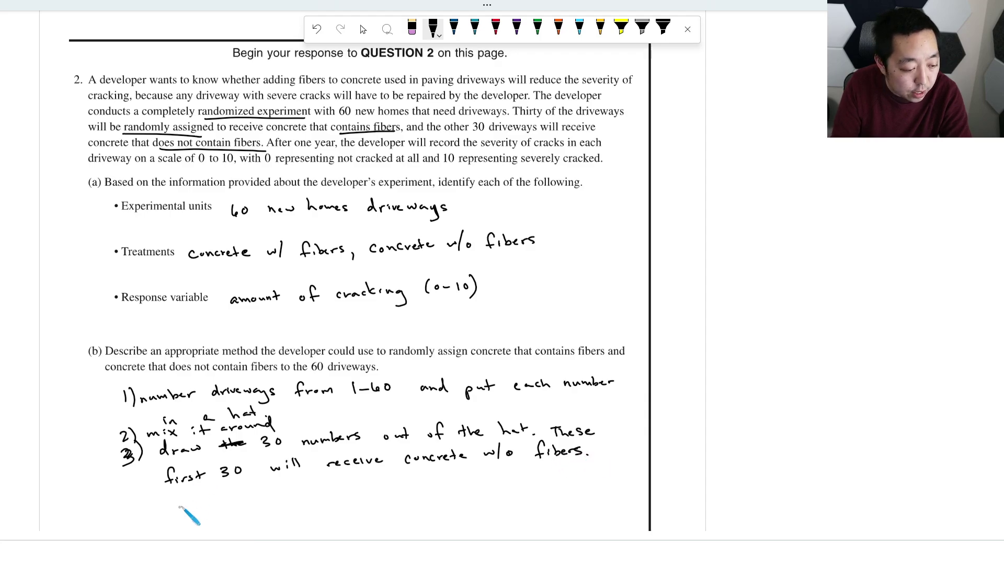
- Add step 4: 'All unselected houses will receive concrete w/ fibers'
{"action": "mouse_move", "coordinate": [163, 515]}
{"action": "left_mouse_down"}
{"action": "mouse_move", "coordinate": [171, 509]}
{"action": "mouse_move", "coordinate": [131, 510]}
{"action": "mouse_move", "coordinate": [264, 501]}
{"action": "left_mouse_up"}
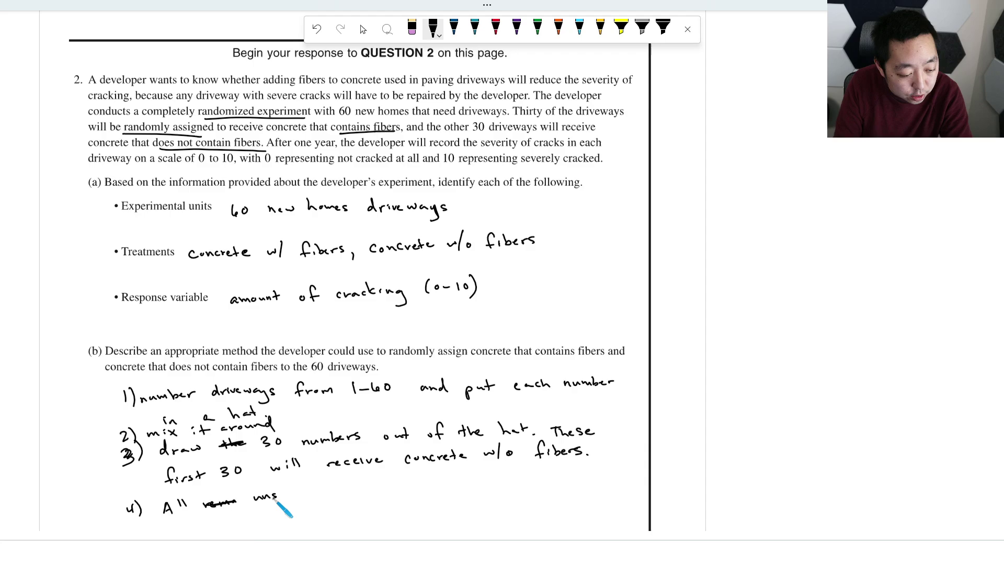
{"action": "mouse_move", "coordinate": [275, 499]}
{"action": "left_mouse_down"}
{"action": "mouse_move", "coordinate": [435, 484]}
{"action": "mouse_move", "coordinate": [449, 474]}
{"action": "mouse_move", "coordinate": [446, 484]}
{"action": "mouse_move", "coordinate": [455, 475]}
{"action": "mouse_move", "coordinate": [500, 487]}
{"action": "mouse_move", "coordinate": [622, 470]}
{"action": "left_mouse_up"}
{"action": "mouse_move", "coordinate": [217, 515]}
{"action": "left_mouse_down"}
{"action": "mouse_move", "coordinate": [267, 526]}
{"action": "mouse_move", "coordinate": [265, 518]}
{"action": "mouse_move", "coordinate": [313, 505]}
{"action": "left_mouse_up"}
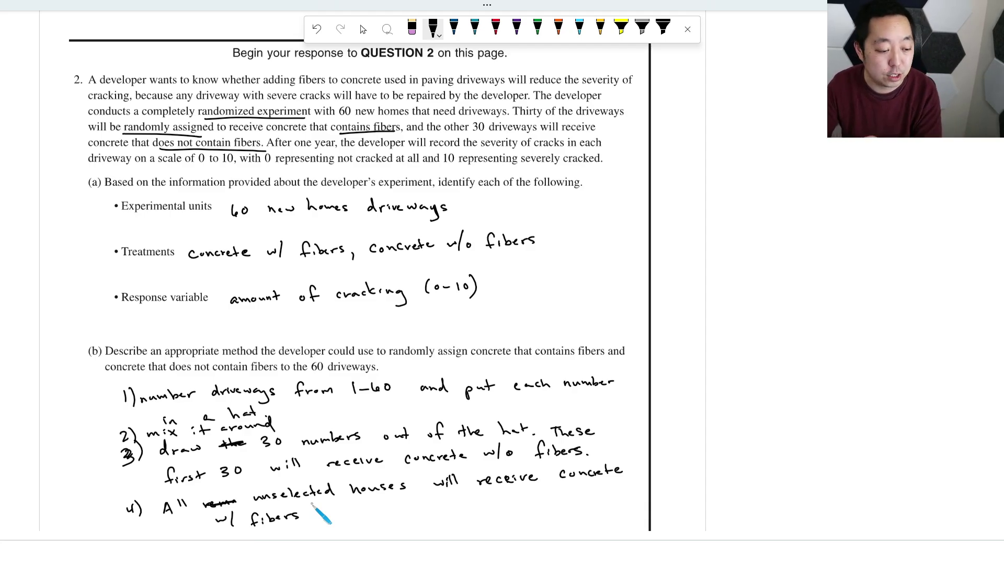
- On the part (c) page, write 'reduces the chances of confounding variables causing the difference in results'
{"action": "scroll", "coordinate": [448, 421], "scroll_direction": "down", "scroll_amount": 15}
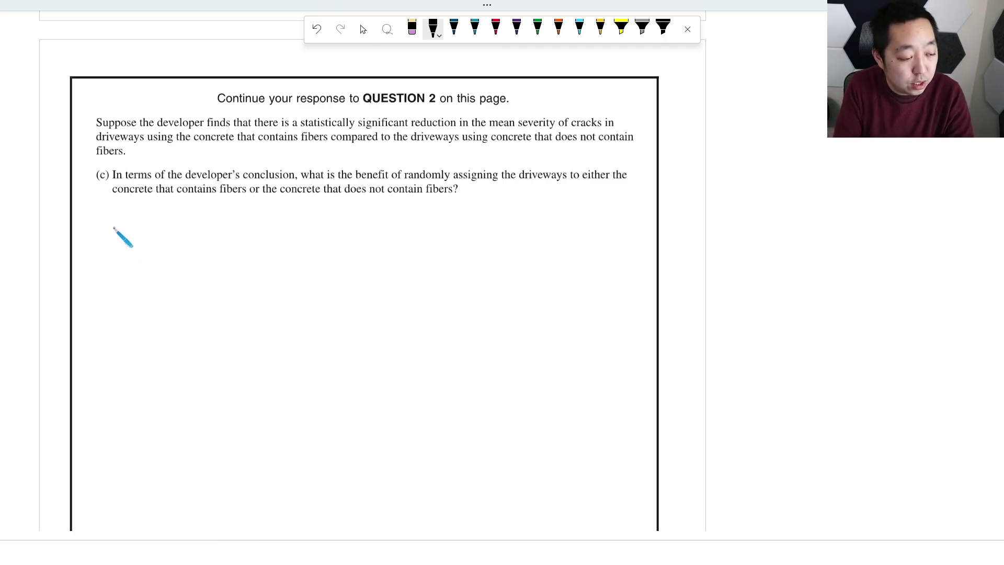
{"action": "left_click_drag", "start_coordinate": [111, 227], "coordinate": [201, 236]}
{"action": "left_click_drag", "start_coordinate": [195, 230], "coordinate": [364, 226]}
{"action": "mouse_move", "coordinate": [369, 231]}
{"action": "left_mouse_down"}
{"action": "mouse_move", "coordinate": [377, 218]}
{"action": "mouse_move", "coordinate": [411, 230]}
{"action": "left_mouse_up"}
{"action": "mouse_move", "coordinate": [414, 231]}
{"action": "left_mouse_down"}
{"action": "mouse_move", "coordinate": [458, 220]}
{"action": "mouse_move", "coordinate": [488, 242]}
{"action": "mouse_move", "coordinate": [524, 224]}
{"action": "mouse_move", "coordinate": [583, 222]}
{"action": "left_mouse_up"}
{"action": "mouse_move", "coordinate": [130, 257]}
{"action": "left_mouse_down"}
{"action": "mouse_move", "coordinate": [303, 249]}
{"action": "mouse_move", "coordinate": [320, 264]}
{"action": "mouse_move", "coordinate": [343, 254]}
{"action": "mouse_move", "coordinate": [454, 241]}
{"action": "left_mouse_up"}
- Add 'randomly assigning treatments' before 'reduces', end with a period, and begin 'Thus, the developer can'
{"action": "left_click", "coordinate": [472, 252]}
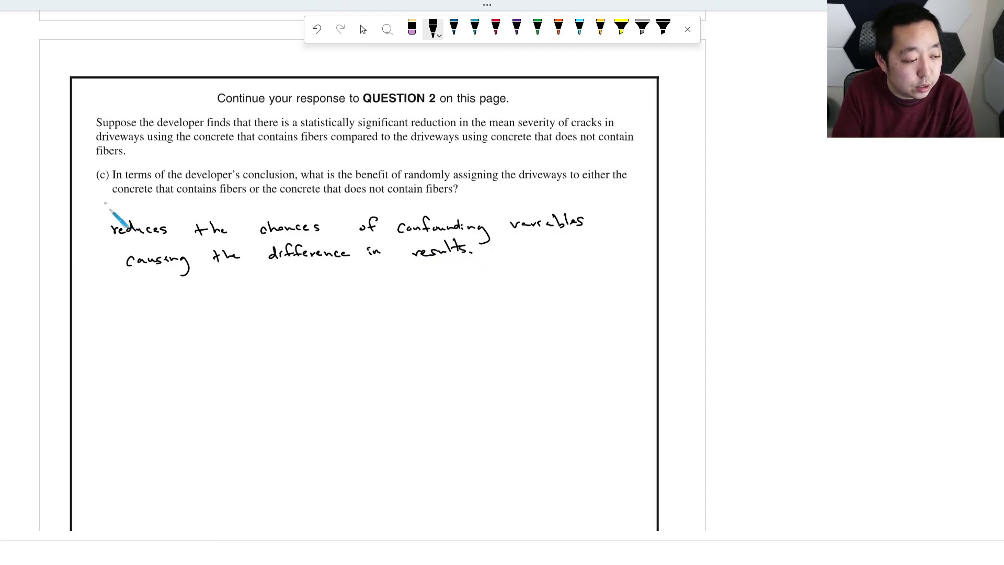
{"action": "mouse_move", "coordinate": [86, 210]}
{"action": "left_mouse_down"}
{"action": "mouse_move", "coordinate": [109, 201]}
{"action": "mouse_move", "coordinate": [131, 212]}
{"action": "mouse_move", "coordinate": [135, 202]}
{"action": "mouse_move", "coordinate": [150, 222]}
{"action": "mouse_move", "coordinate": [192, 210]}
{"action": "mouse_move", "coordinate": [216, 222]}
{"action": "mouse_move", "coordinate": [235, 208]}
{"action": "mouse_move", "coordinate": [359, 204]}
{"action": "left_mouse_up"}
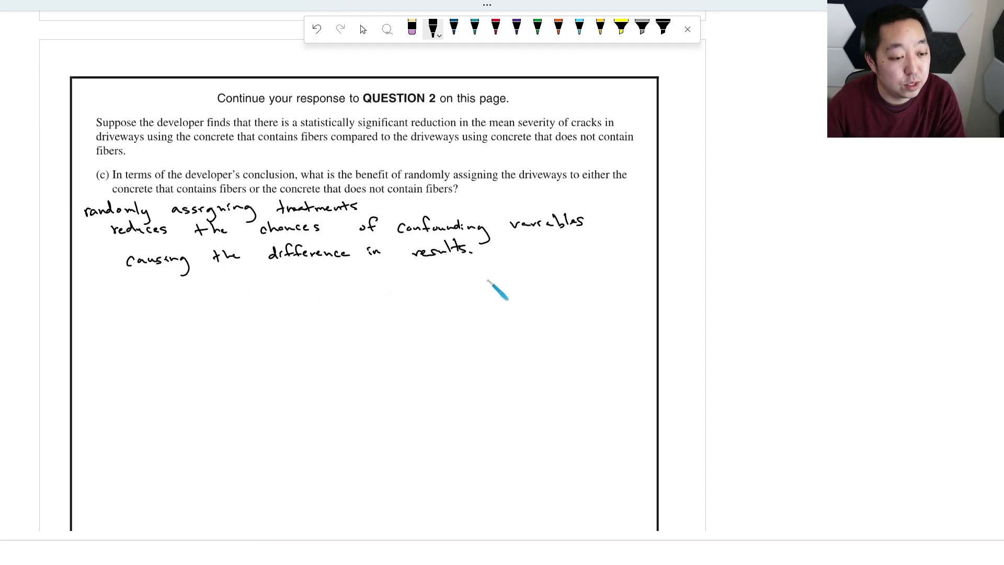
{"action": "mouse_move", "coordinate": [500, 245]}
{"action": "left_mouse_down"}
{"action": "mouse_move", "coordinate": [510, 259]}
{"action": "mouse_move", "coordinate": [587, 252]}
{"action": "left_mouse_up"}
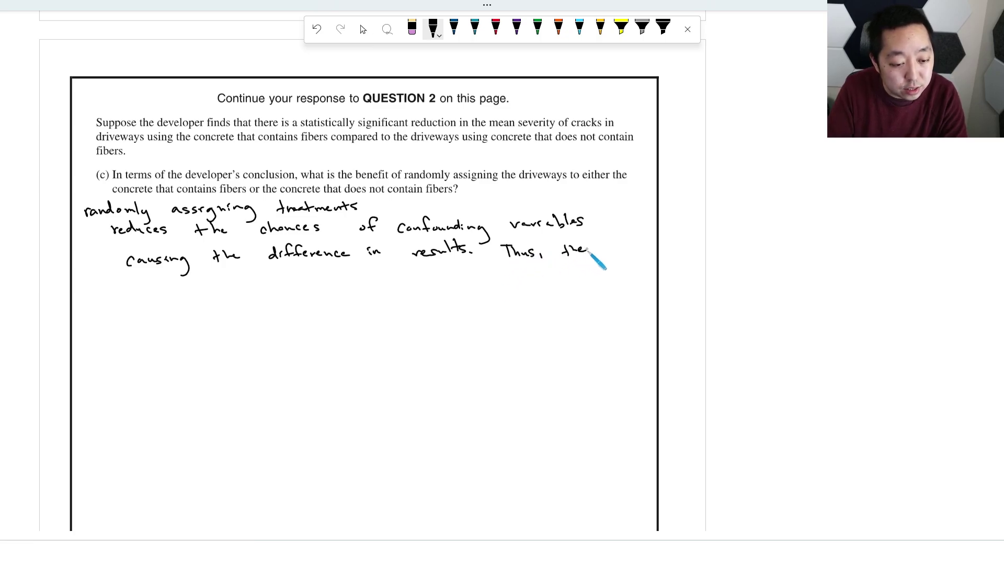
{"action": "mouse_move", "coordinate": [144, 296]}
{"action": "left_mouse_down"}
{"action": "mouse_move", "coordinate": [168, 287]}
{"action": "mouse_move", "coordinate": [189, 301]}
{"action": "mouse_move", "coordinate": [268, 292]}
{"action": "left_mouse_up"}
{"action": "mouse_move", "coordinate": [304, 279]}
{"action": "left_mouse_down"}
{"action": "mouse_move", "coordinate": [549, 287]}
{"action": "mouse_move", "coordinate": [593, 275]}
{"action": "left_mouse_up"}
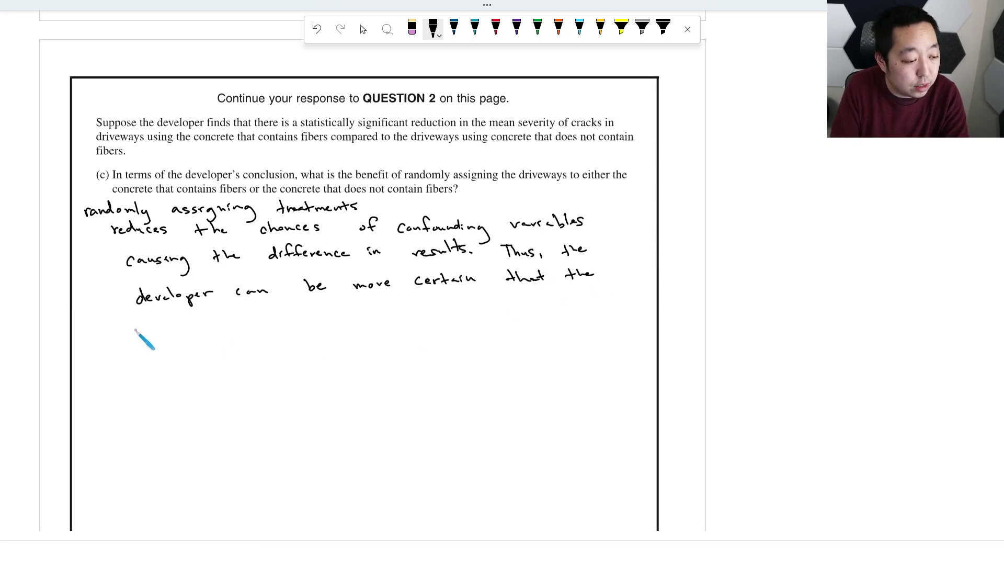
- Finish the sentence ending '…affecting the difference in cracking' and scroll to Question 3
{"action": "mouse_move", "coordinate": [137, 333]}
{"action": "left_mouse_down"}
{"action": "mouse_move", "coordinate": [163, 321]}
{"action": "mouse_move", "coordinate": [160, 335]}
{"action": "mouse_move", "coordinate": [435, 308]}
{"action": "mouse_move", "coordinate": [528, 313]}
{"action": "mouse_move", "coordinate": [548, 303]}
{"action": "mouse_move", "coordinate": [575, 318]}
{"action": "left_mouse_up"}
{"action": "mouse_move", "coordinate": [132, 354]}
{"action": "left_mouse_down"}
{"action": "mouse_move", "coordinate": [215, 356]}
{"action": "mouse_move", "coordinate": [209, 367]}
{"action": "mouse_move", "coordinate": [256, 345]}
{"action": "mouse_move", "coordinate": [396, 340]}
{"action": "left_mouse_up"}
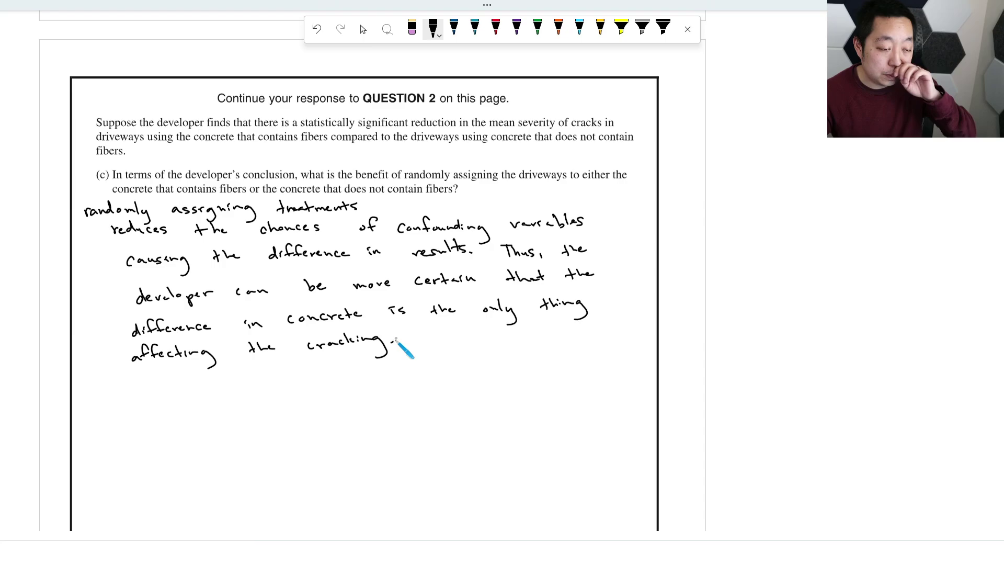
{"action": "mouse_move", "coordinate": [291, 340]}
{"action": "left_mouse_down"}
{"action": "mouse_move", "coordinate": [307, 327]}
{"action": "mouse_move", "coordinate": [317, 338]}
{"action": "mouse_move", "coordinate": [390, 328]}
{"action": "left_mouse_up"}
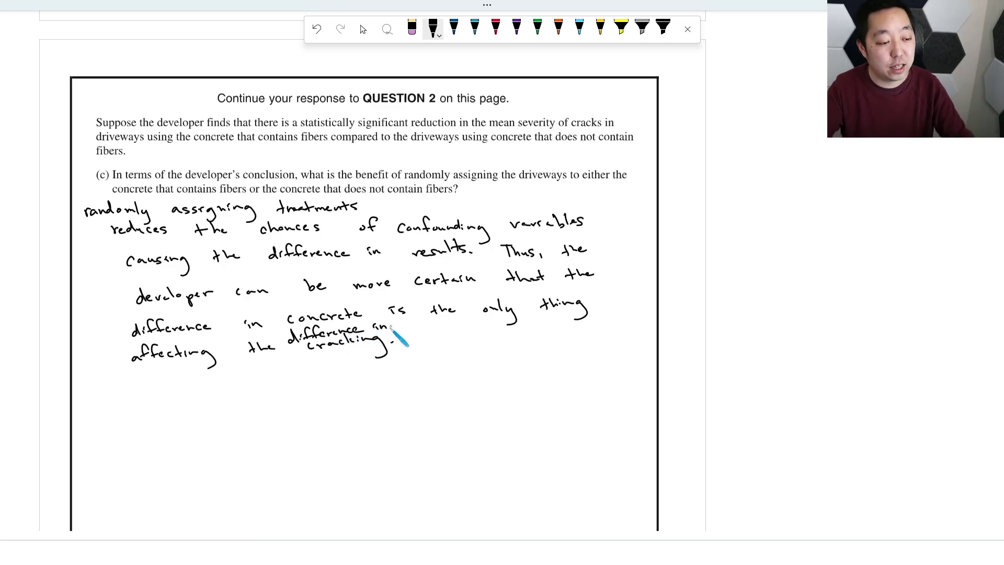
{"action": "scroll", "coordinate": [434, 308], "scroll_direction": "down", "scroll_amount": 10}
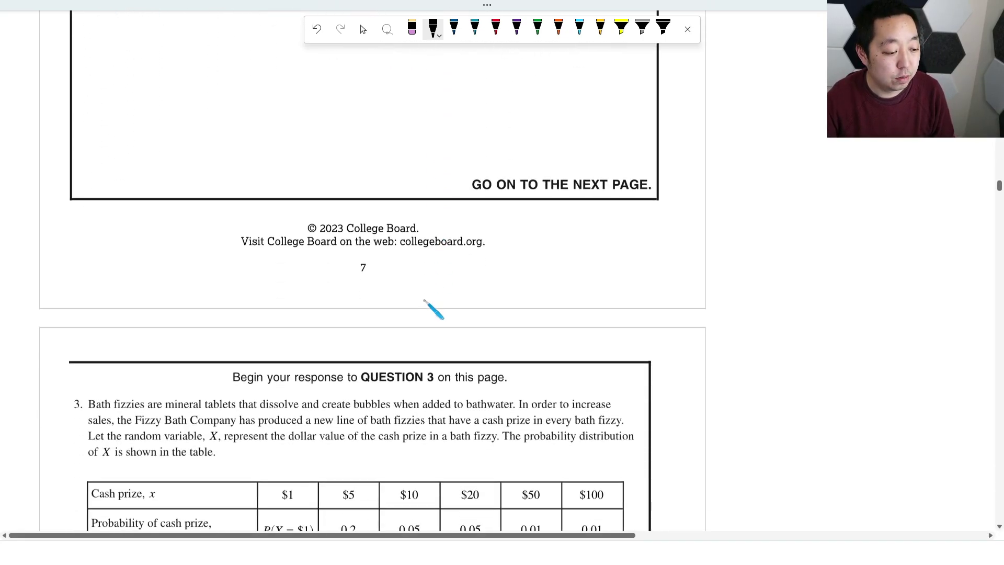